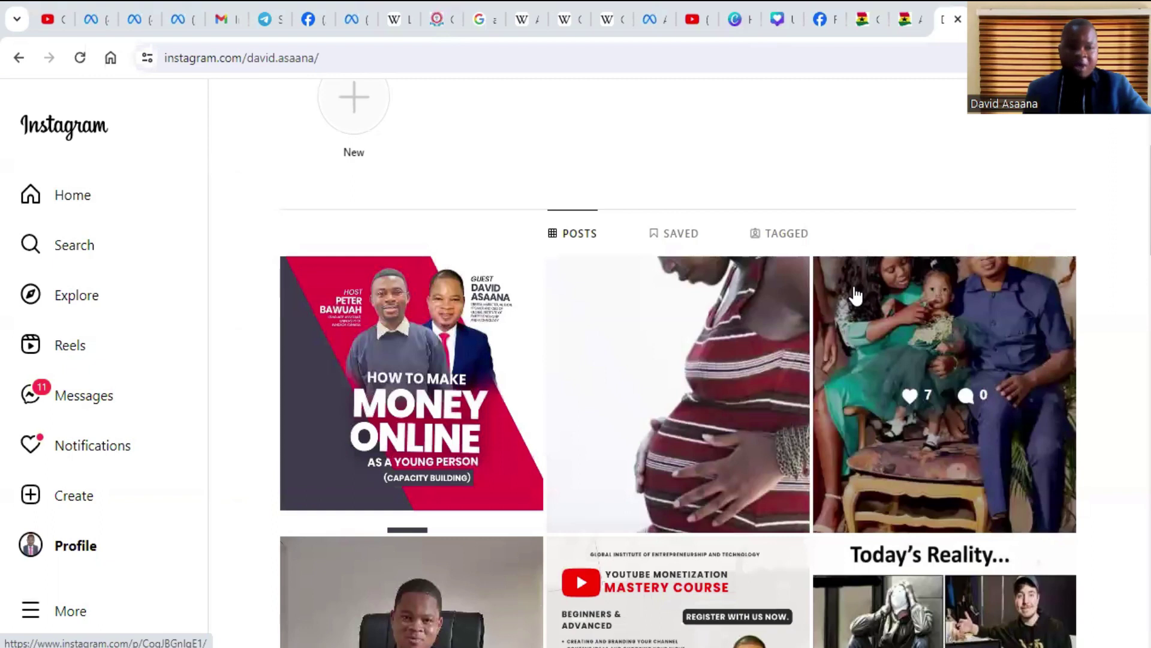
scroll(860, 293, "up", 5)
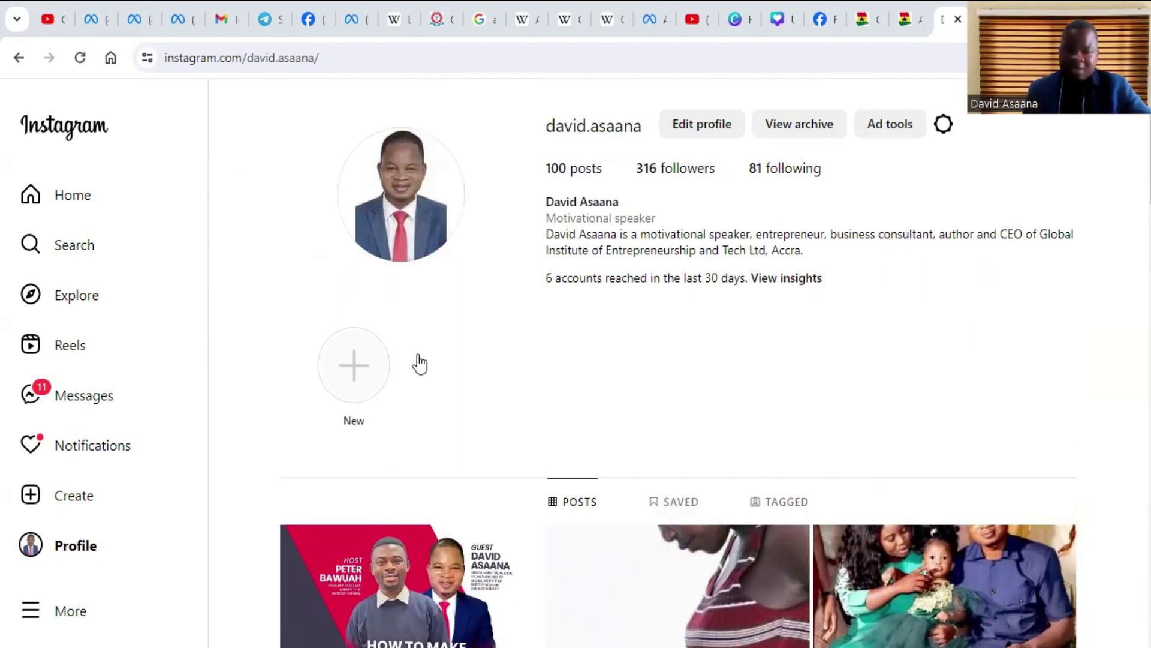
scroll(527, 442, "down", 4)
scroll(664, 321, "down", 3)
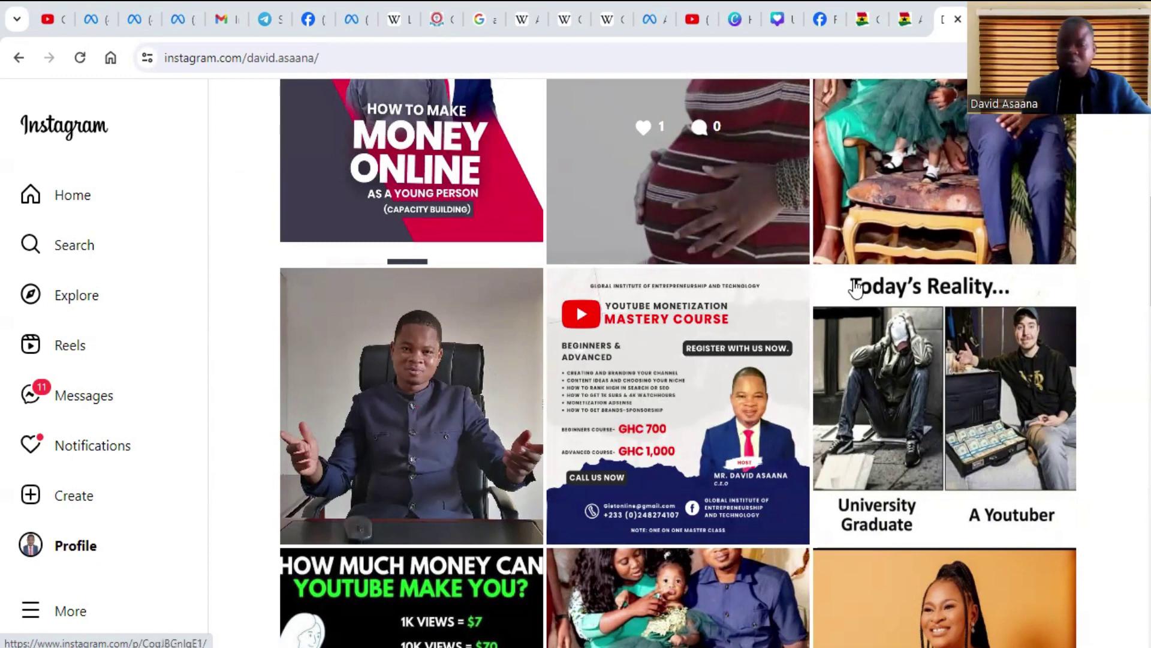
scroll(859, 311, "up", 10)
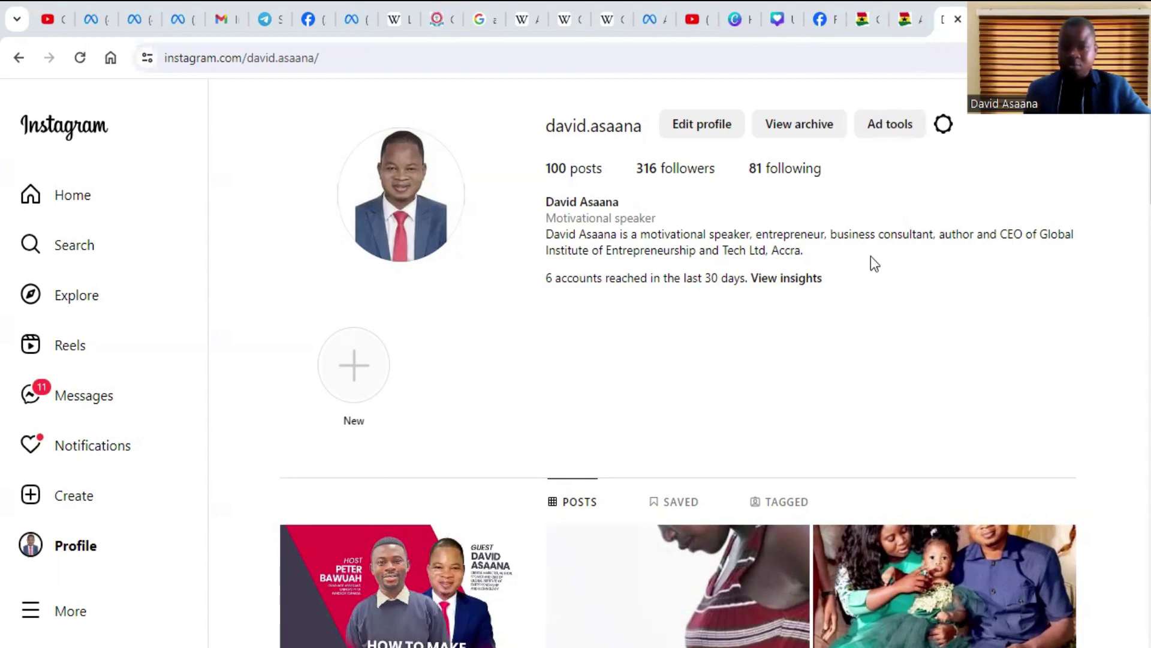
key("ctrl+5")
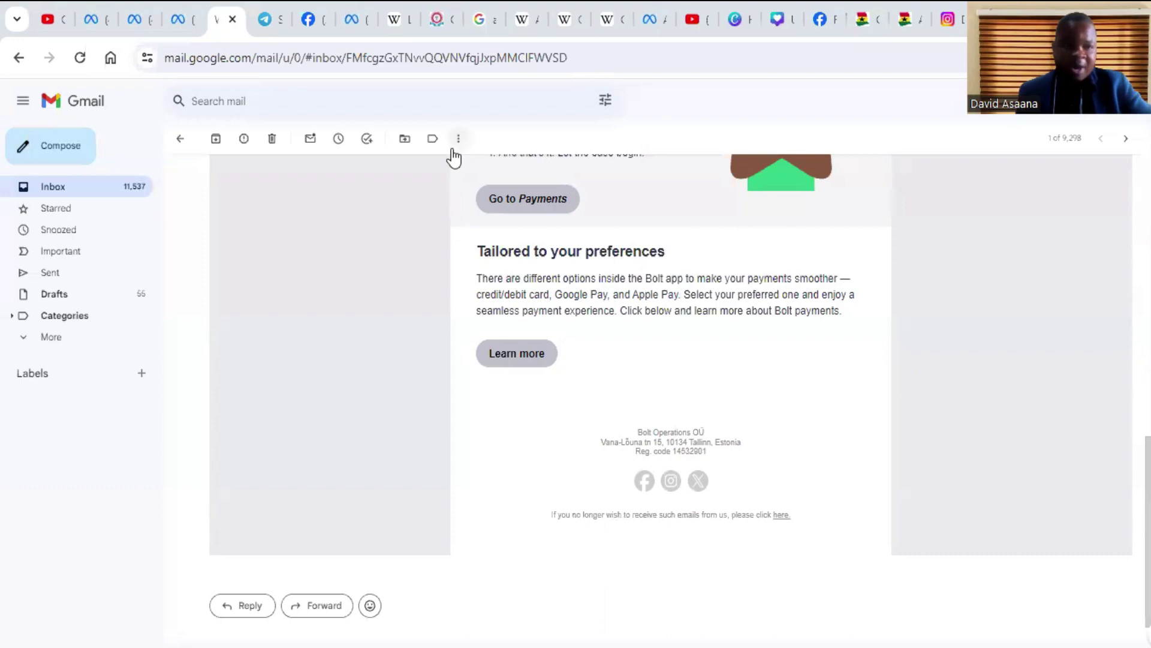
left_click(309, 18)
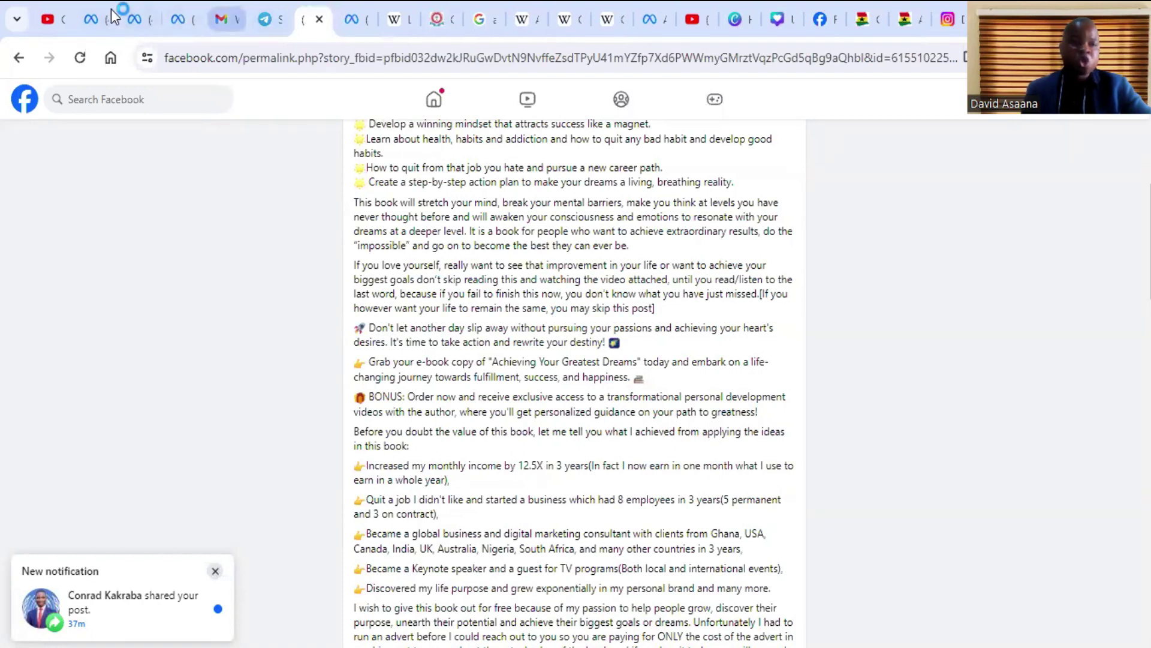
left_click(96, 11)
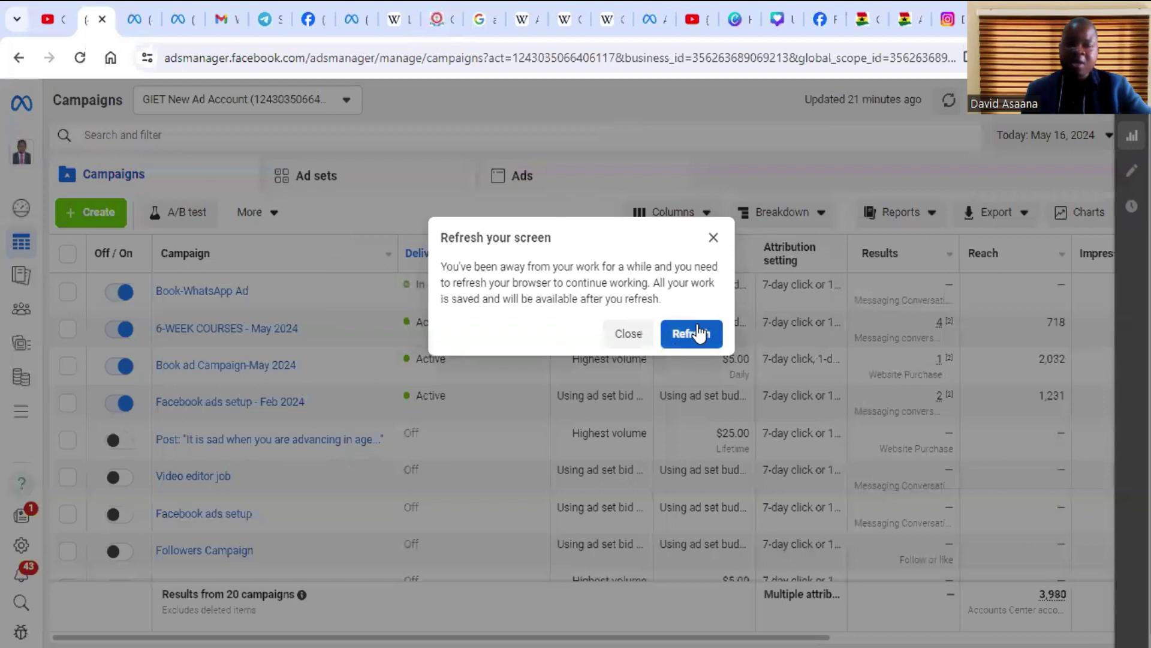
left_click(133, 11)
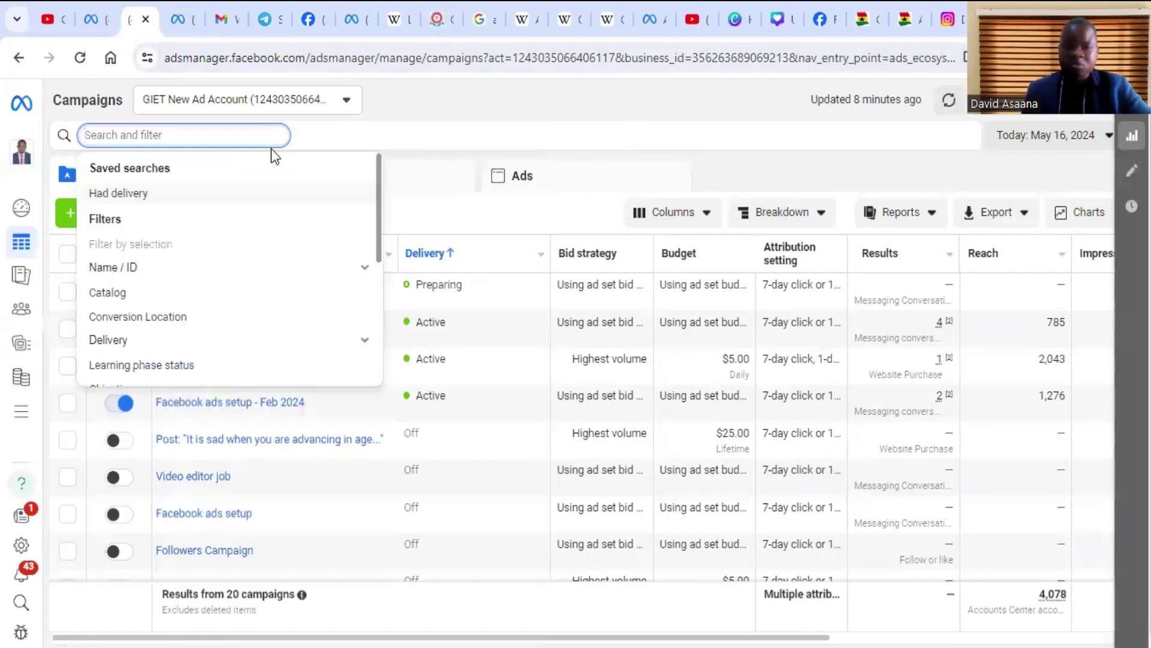
left_click(551, 99)
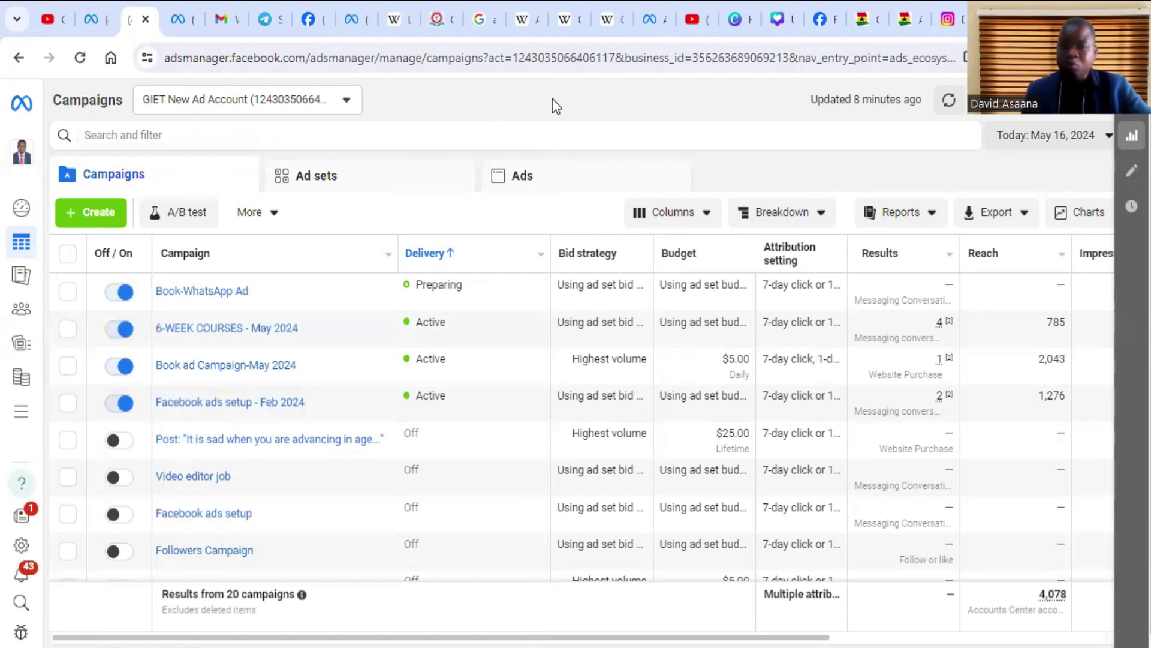
- Switch to the Facebook home page and expand the list of shortcuts to locate Ads Manager
left_click(818, 12)
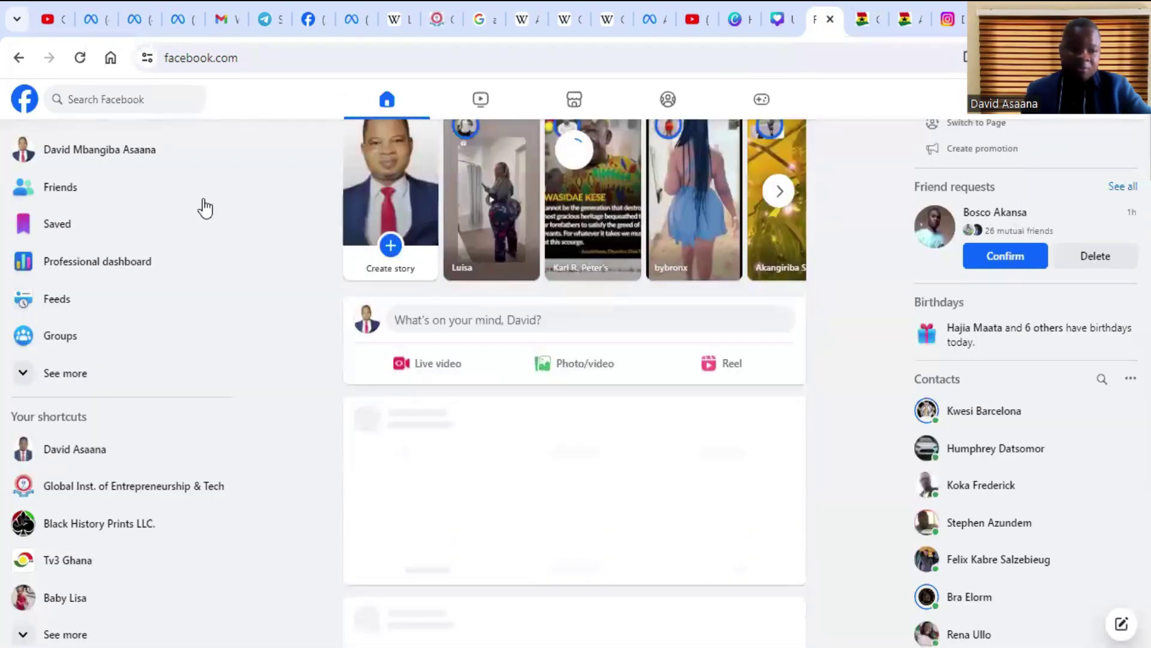
left_click(60, 372)
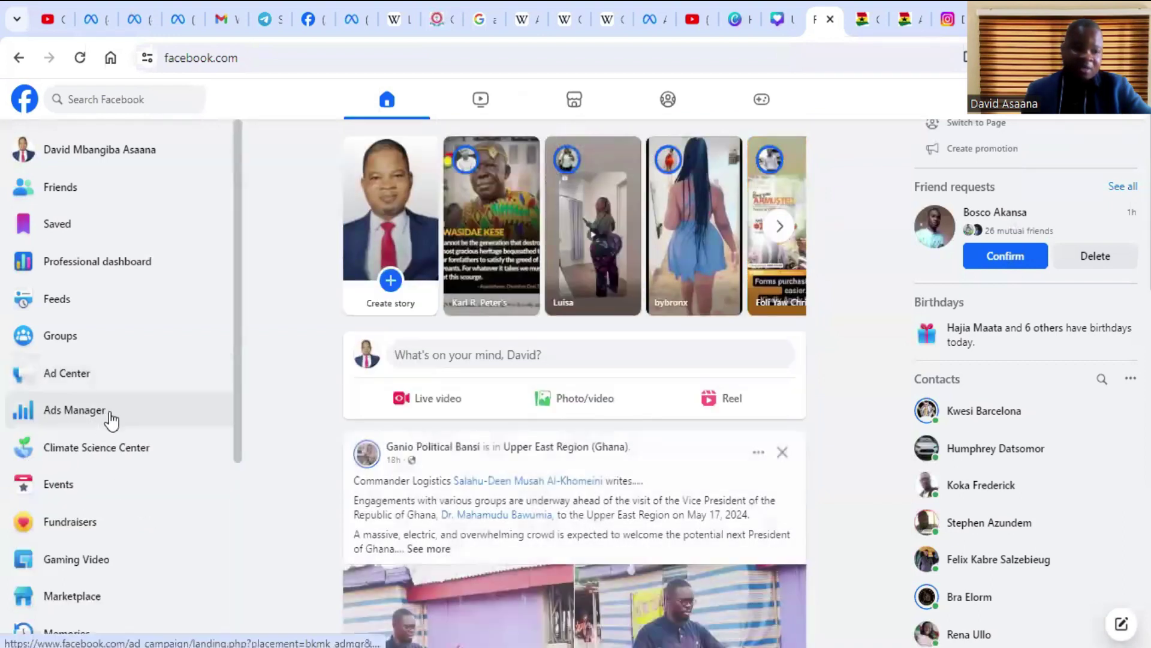
left_click(176, 11)
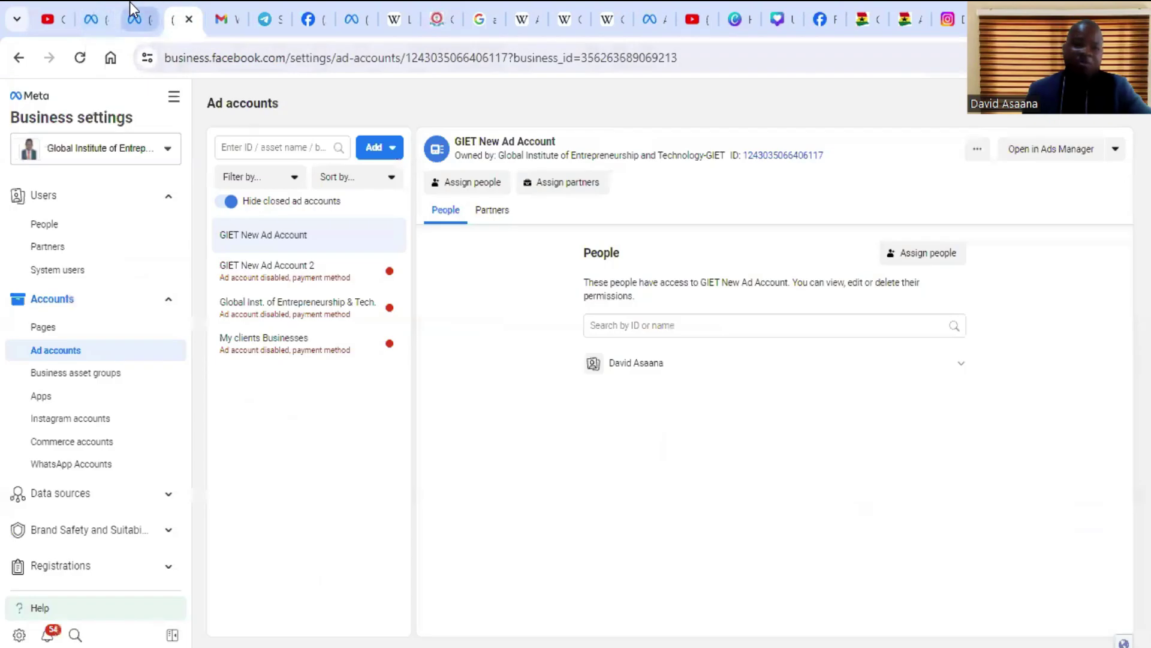
- Switch to Ads Manager and open the Business settings from the full list of tools
left_click(129, 11)
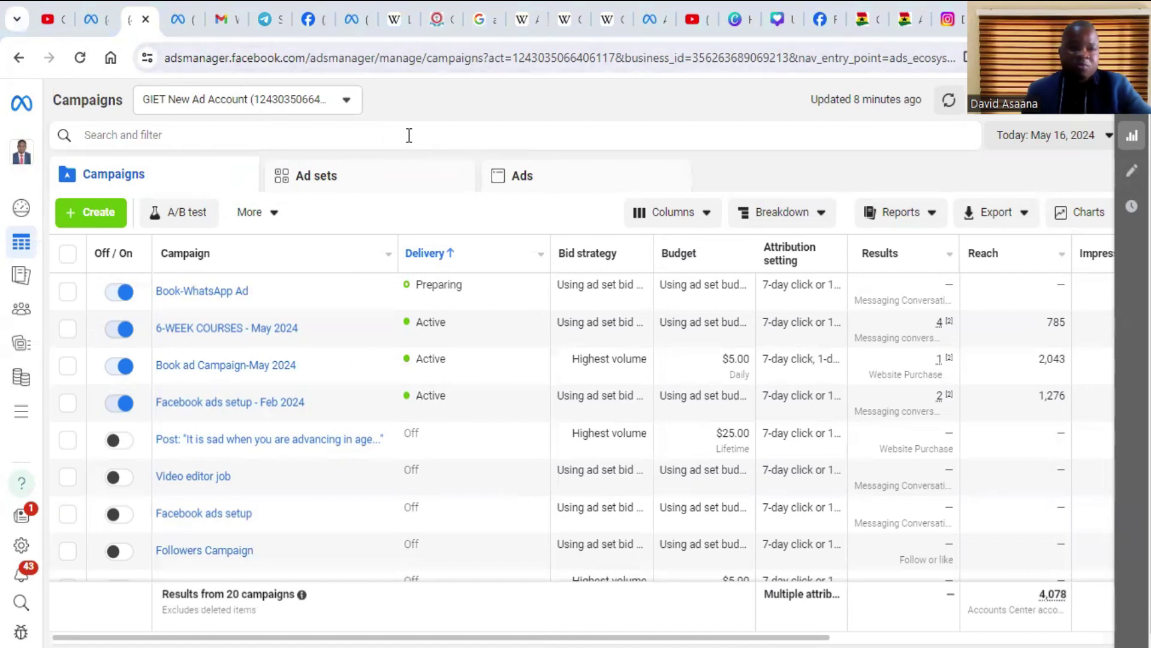
mouse_move(21, 412)
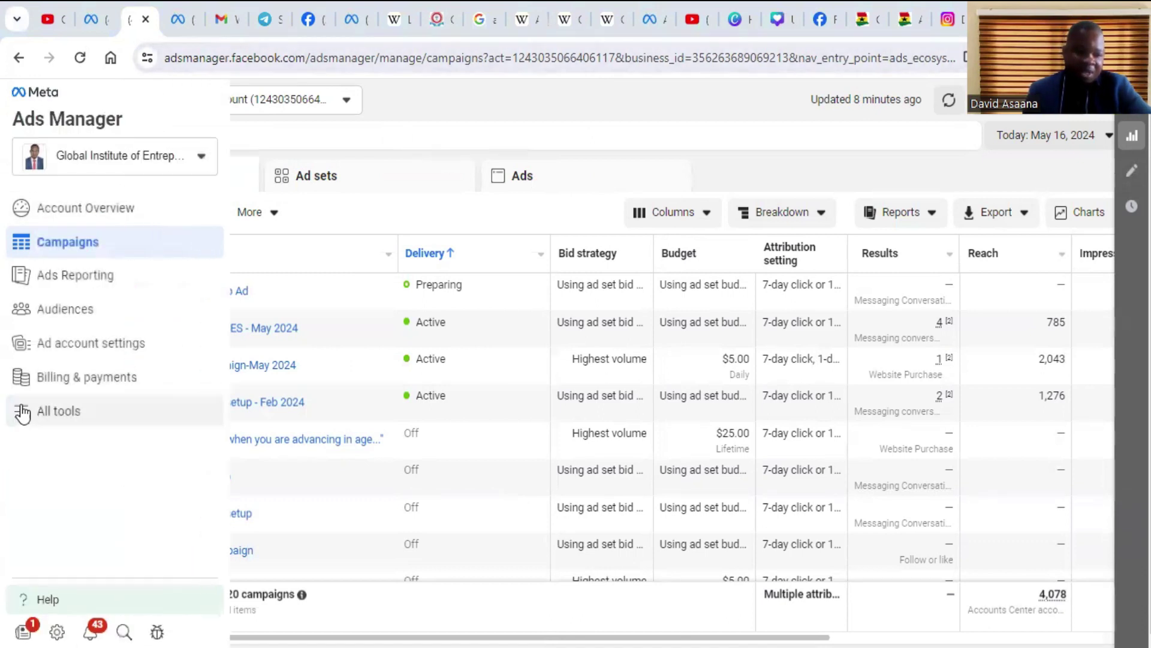
left_click(62, 420)
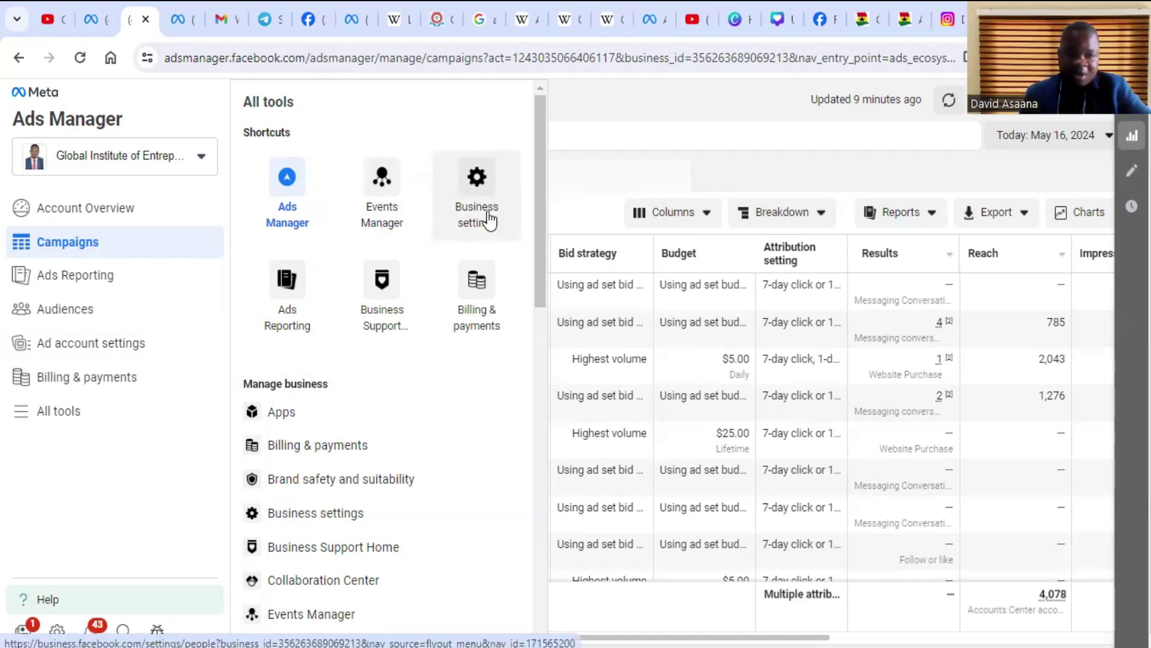
left_click(470, 227)
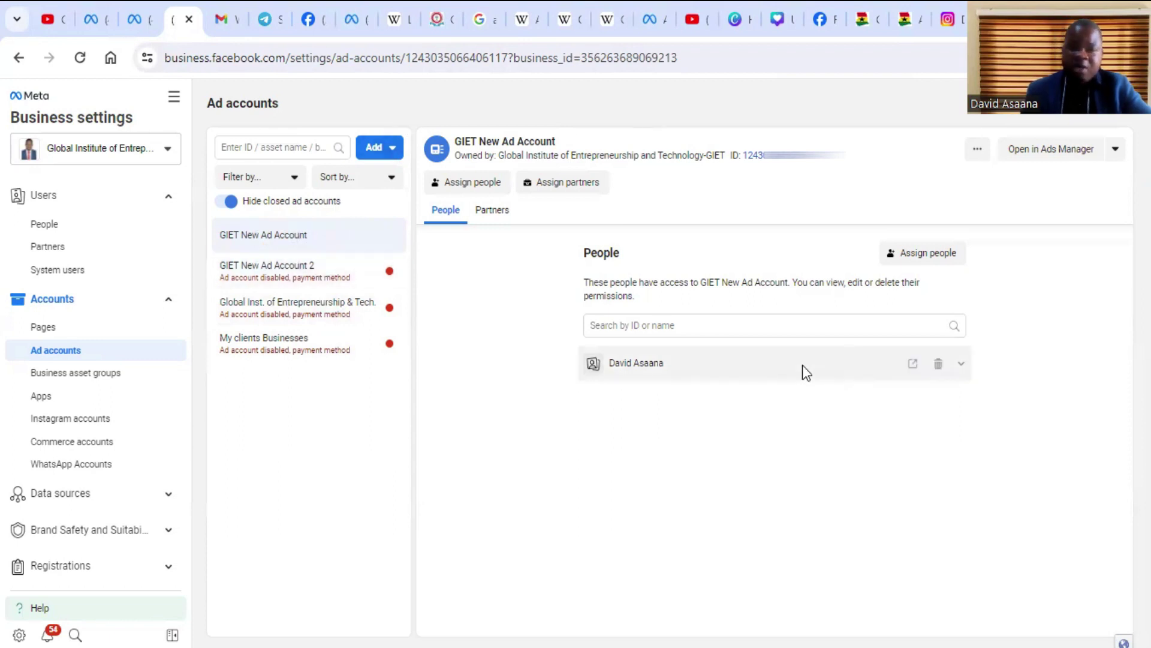
- In the ad account settings, view the options for adding an ad account and start creating a new one
left_click(373, 146)
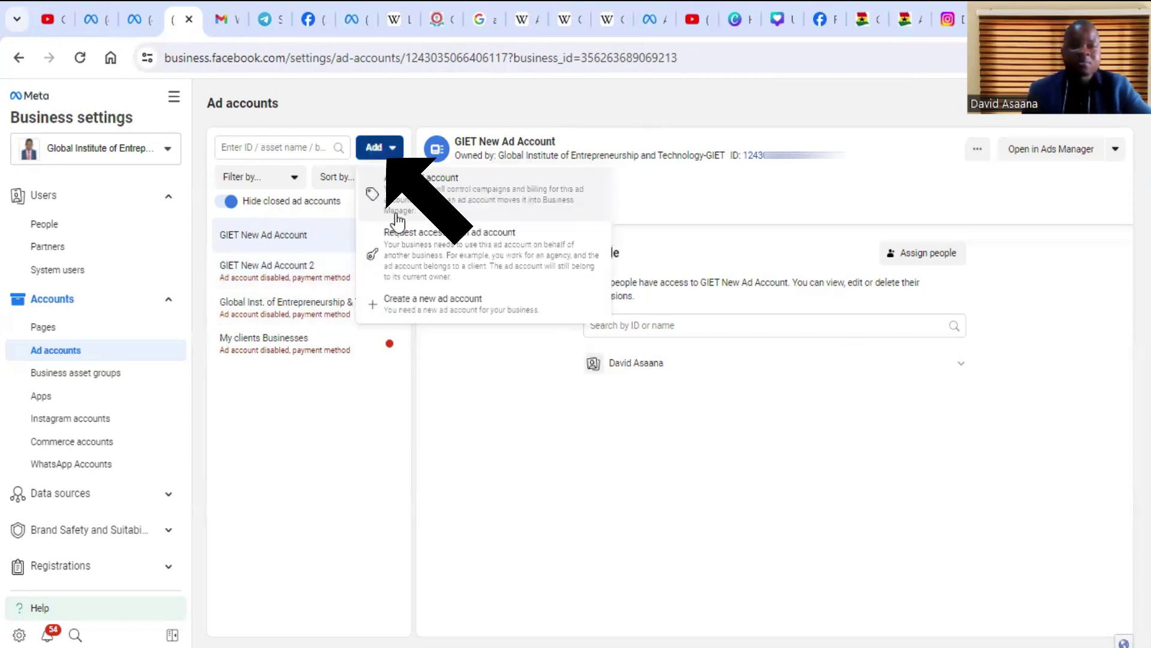
left_click(481, 315)
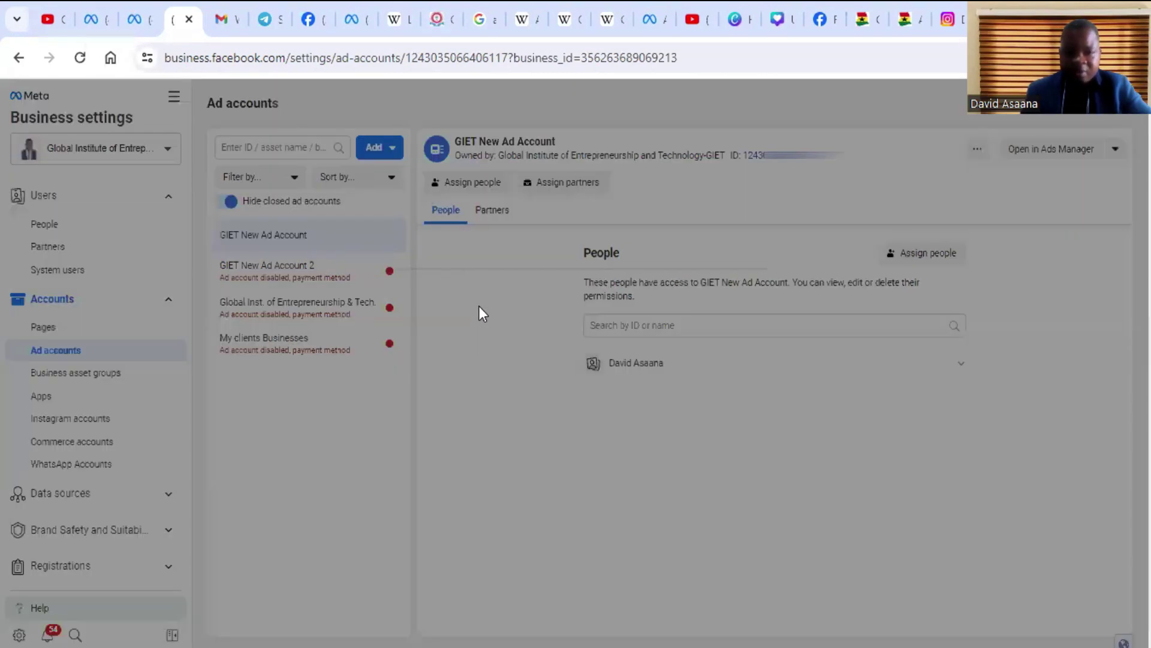
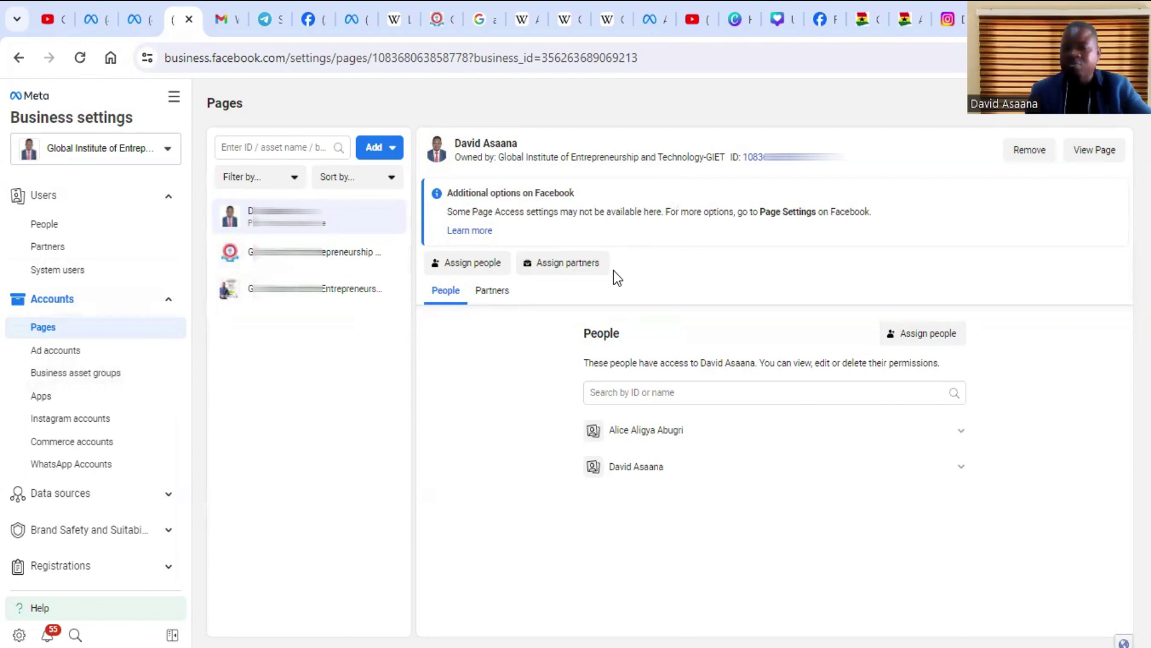
- Open the business's Instagram accounts settings, view the dialog for adding an Instagram account and close it without connecting one
left_click(66, 420)
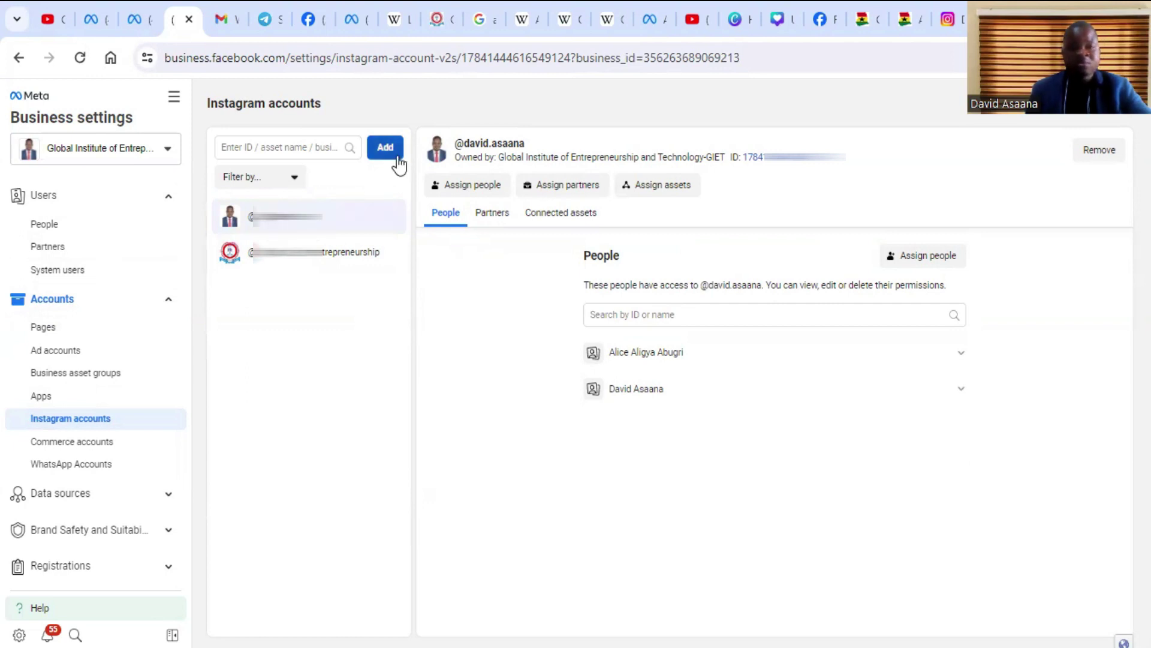
left_click(377, 145)
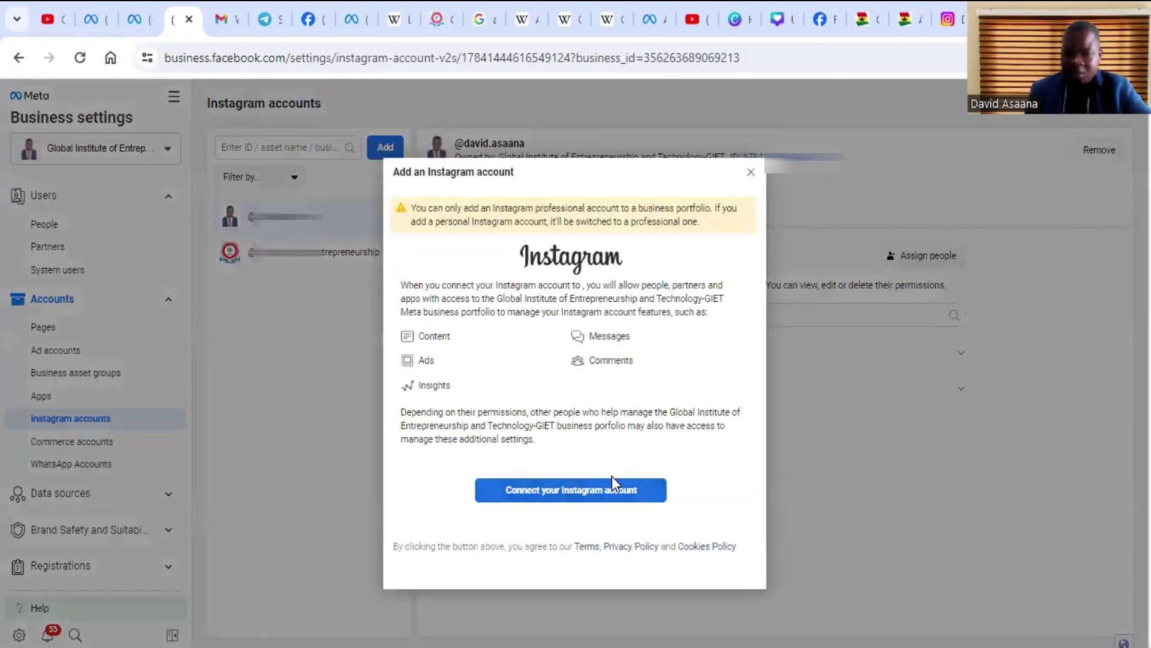
left_click(751, 172)
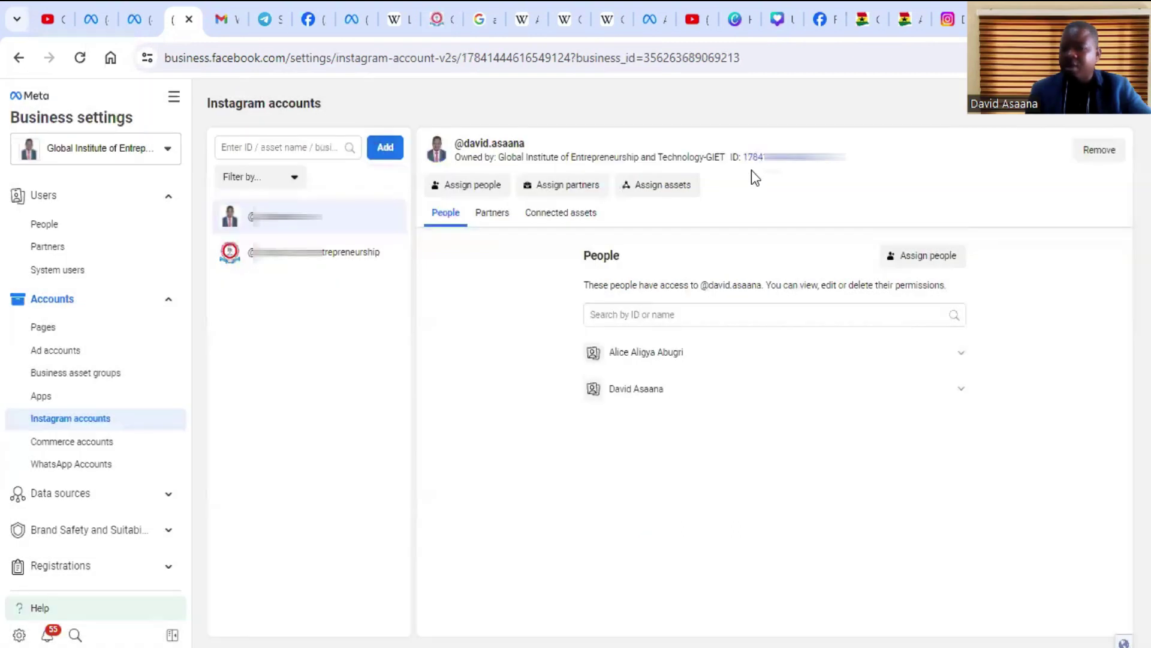
- Assign the GIET New Ad Account as a connected asset of the selected Instagram account
left_click(553, 220)
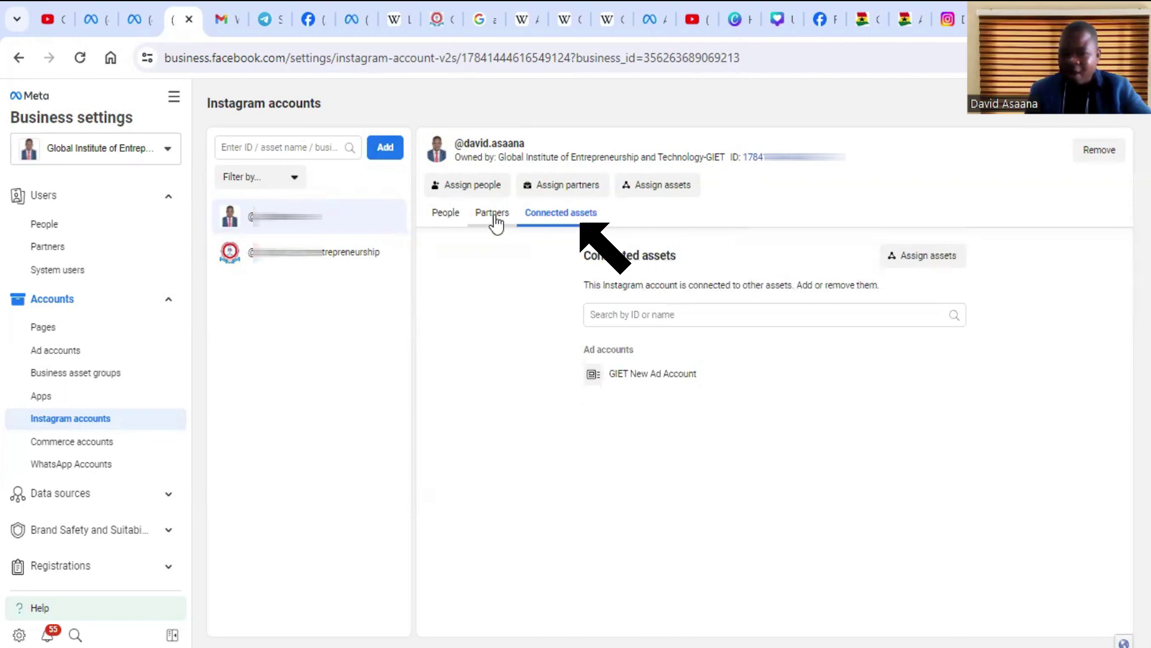
left_click(907, 256)
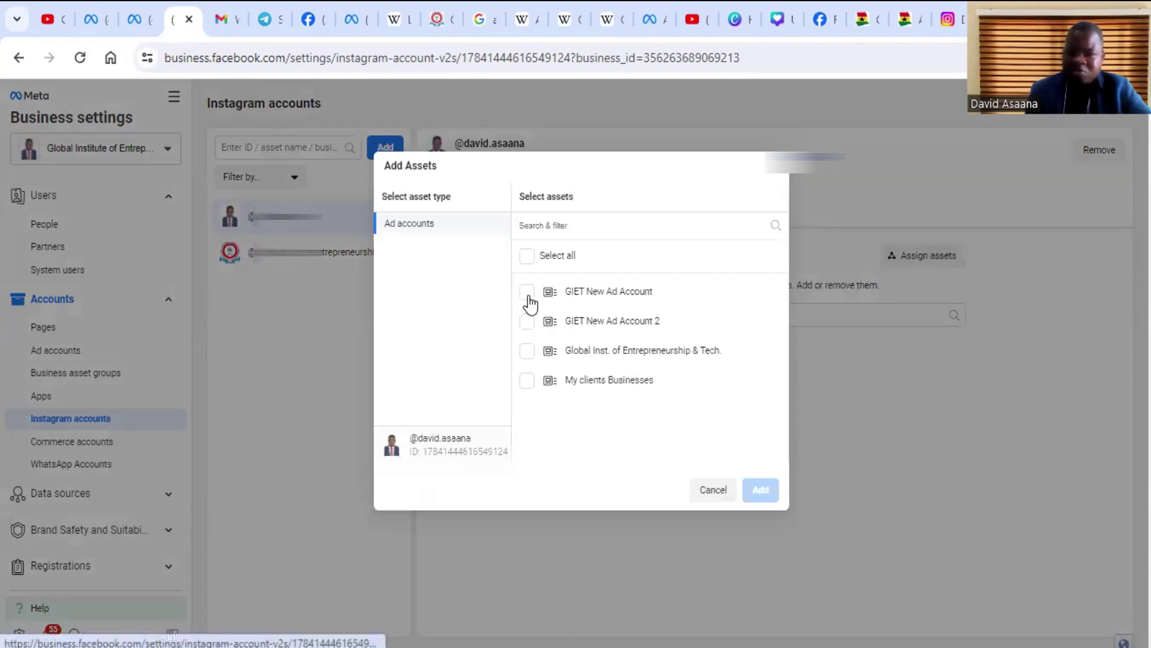
left_click(605, 304)
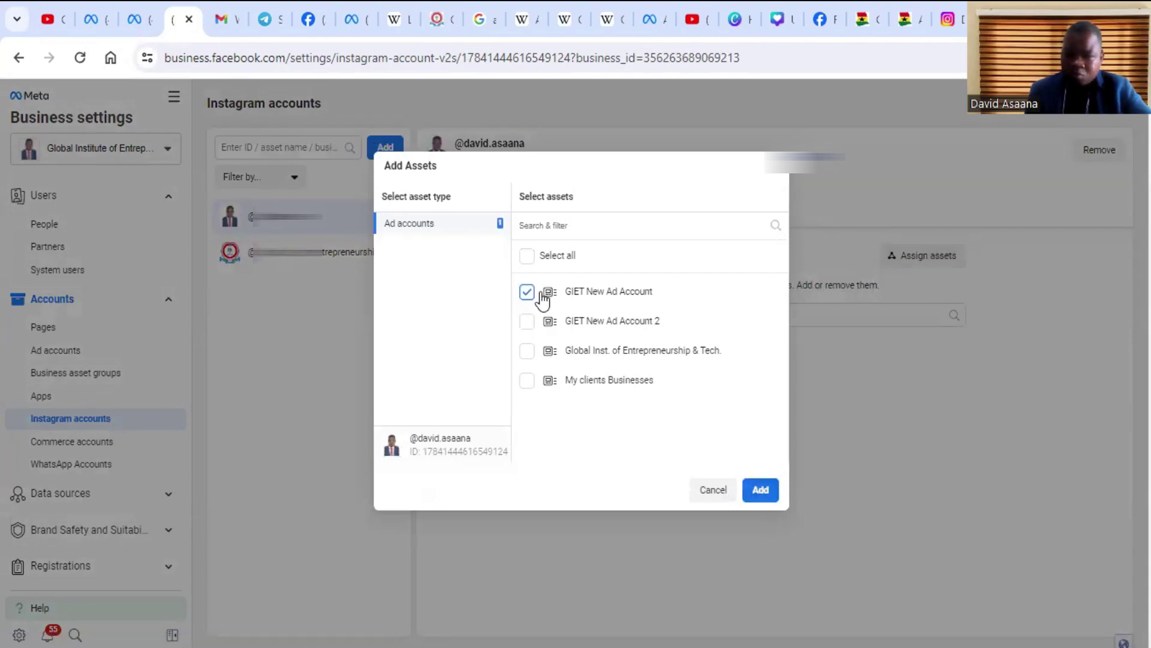
left_click(763, 493)
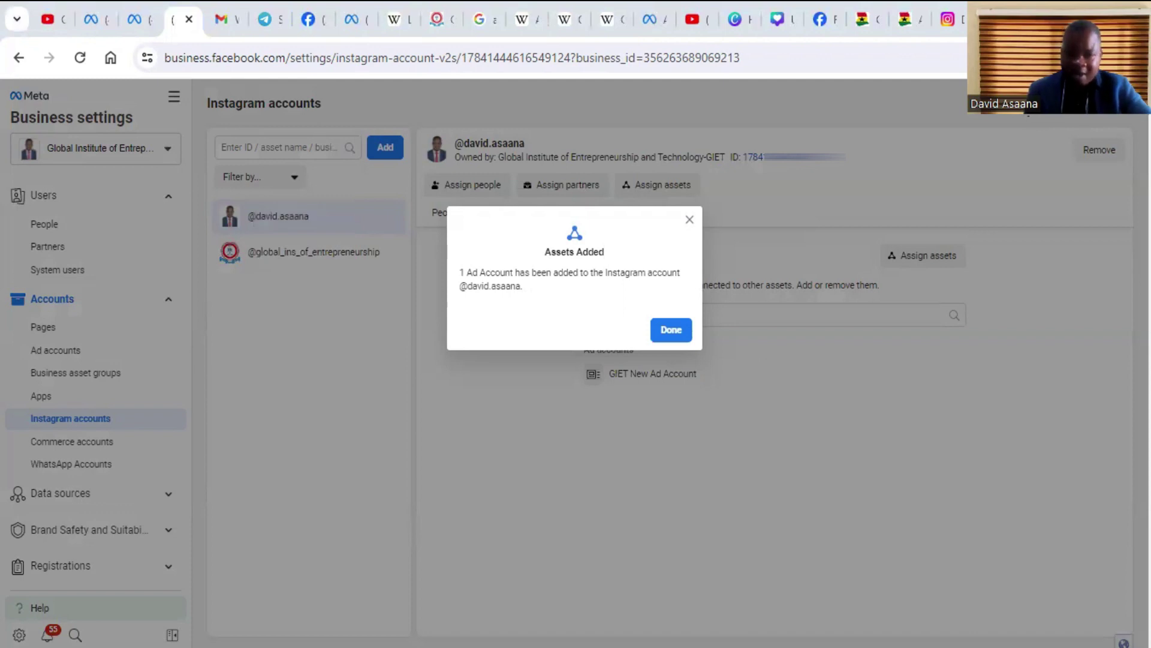
left_click(683, 332)
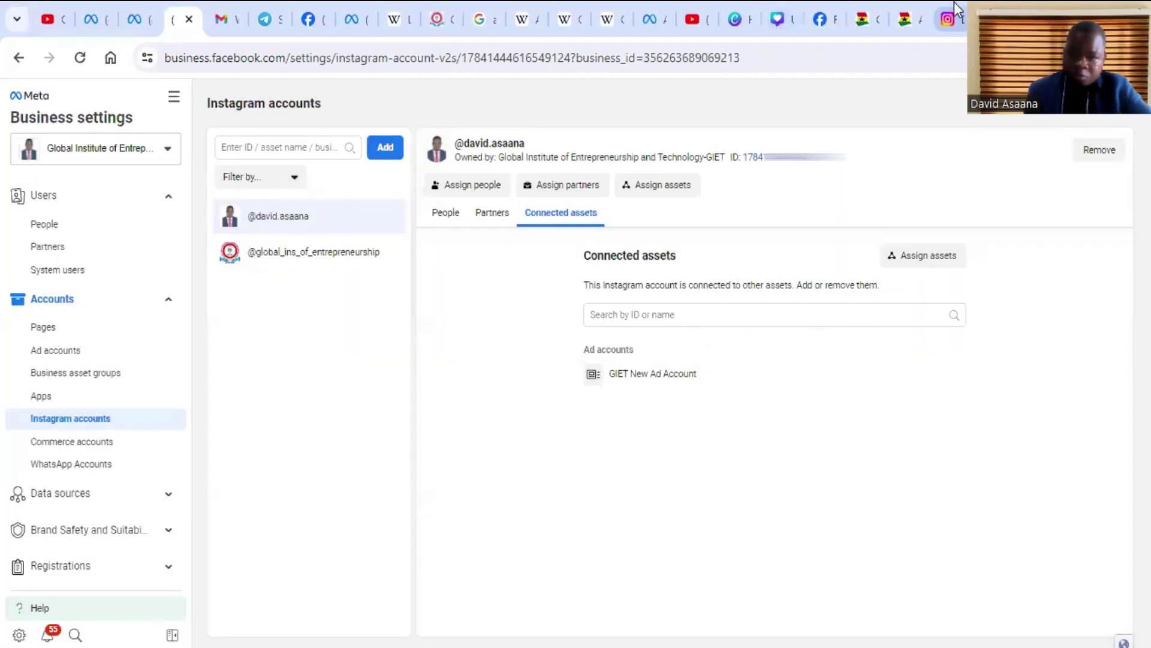
- Switch to Instagram and open the account's own profile page from the home feed
left_click(955, 14)
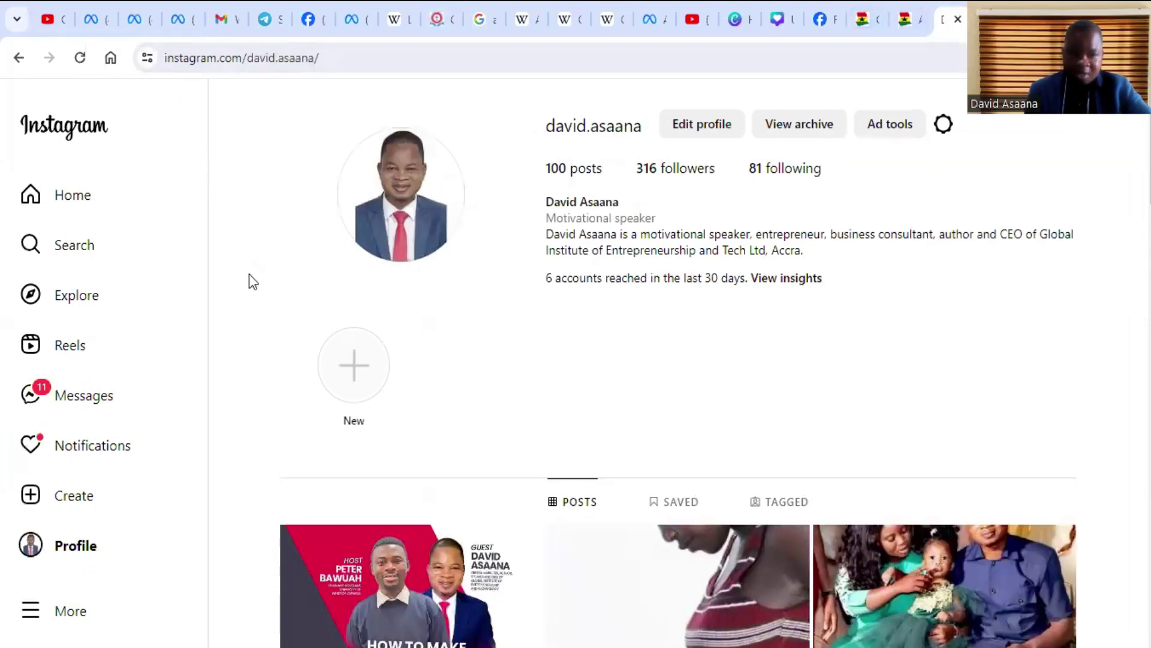
left_click(944, 126)
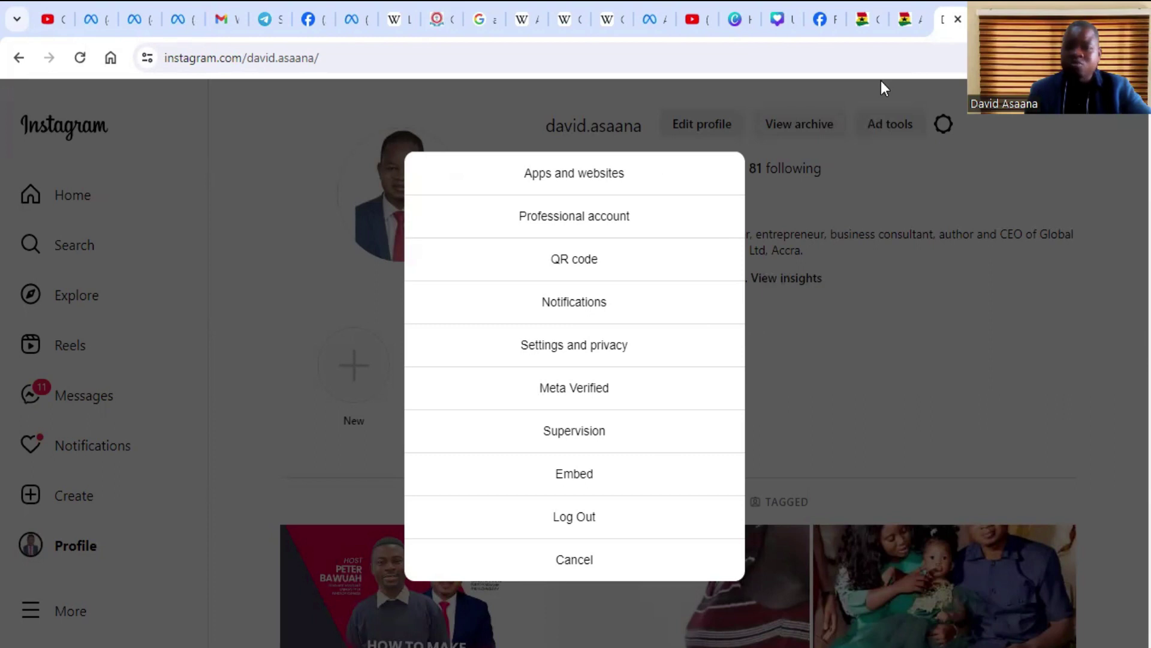
left_click(1043, 179)
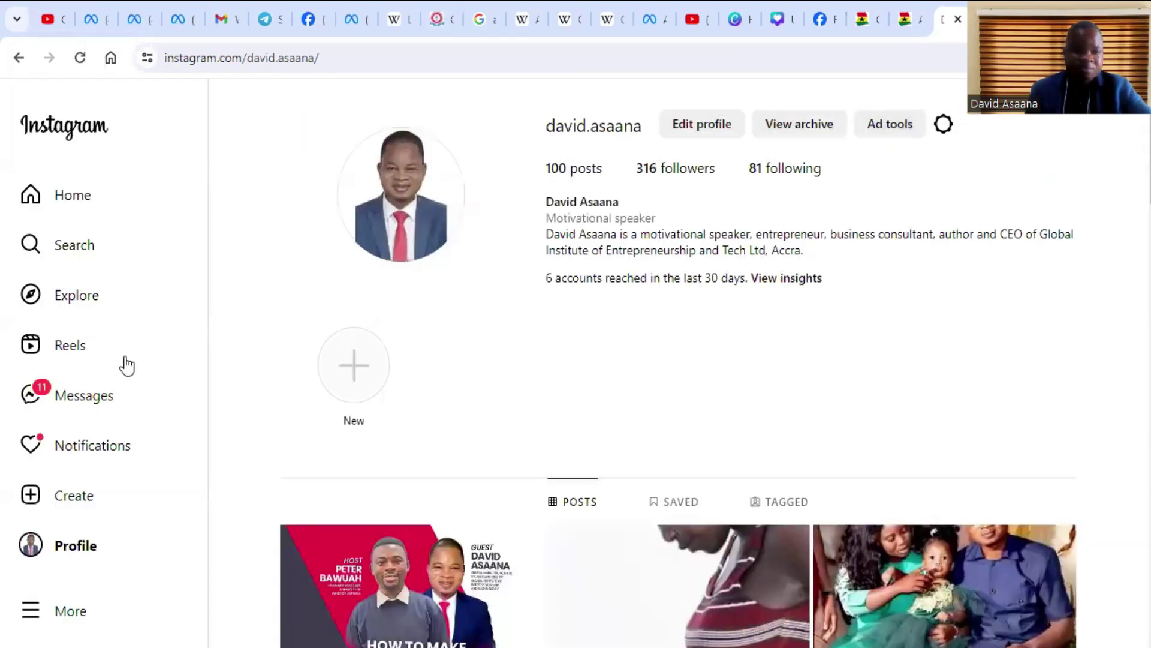
left_click(77, 191)
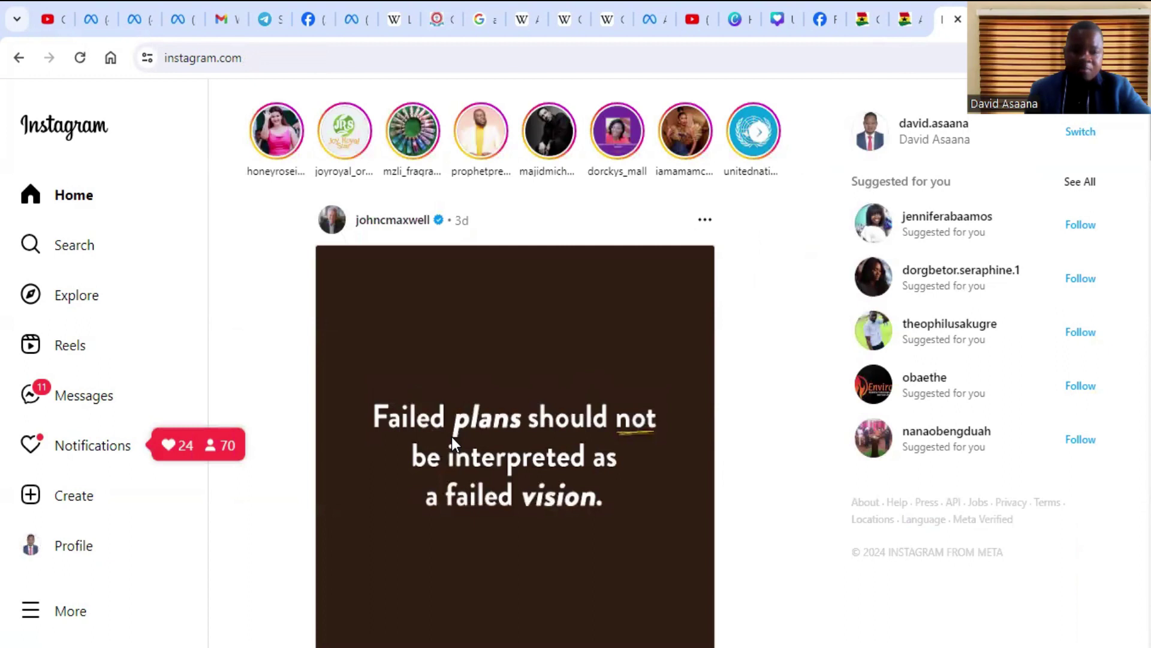
left_click(72, 546)
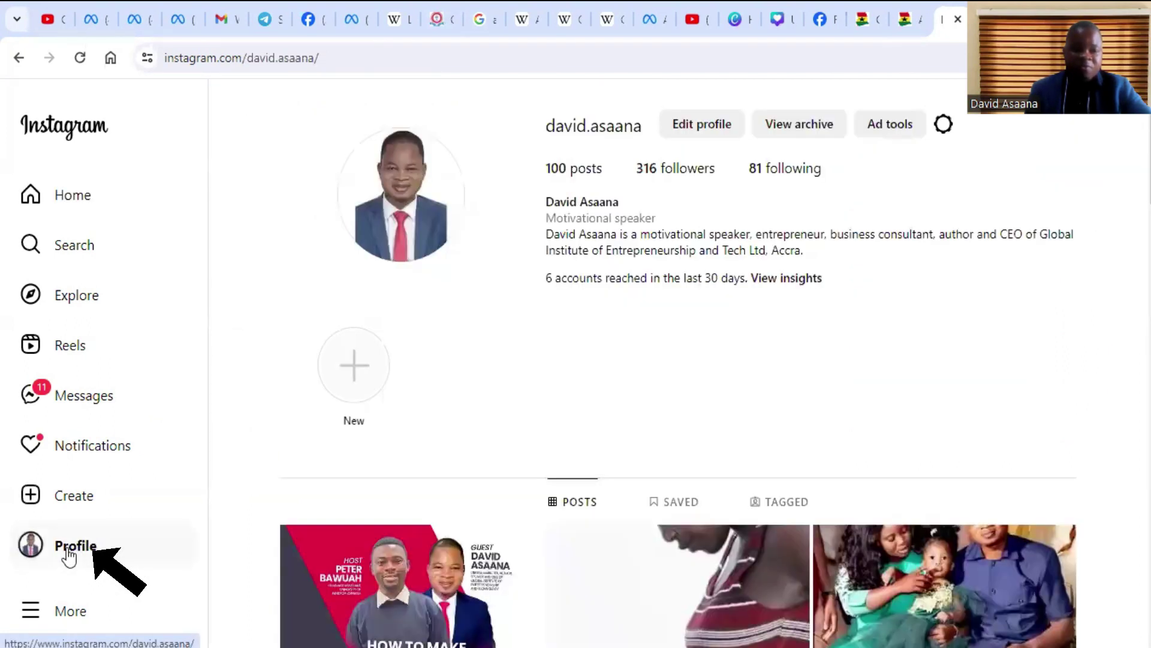
- In the Instagram profile's ad tools, switch the ad account used for Instagram ads to GIET New Ad Account
left_click(888, 128)
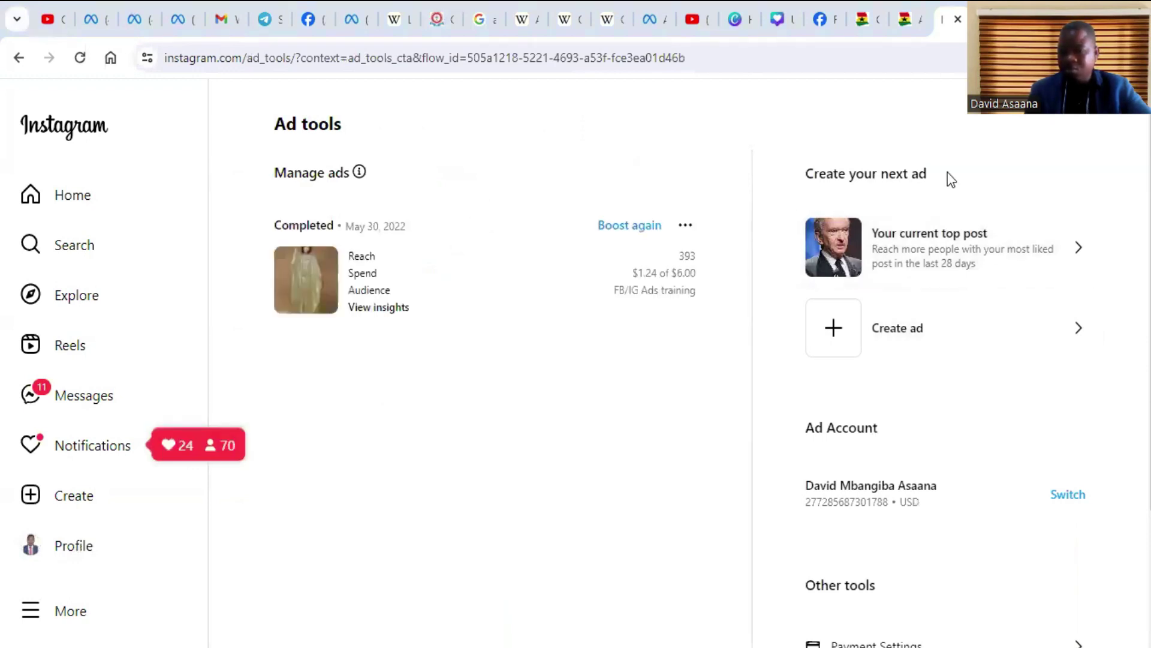
scroll(964, 284, "down", 3)
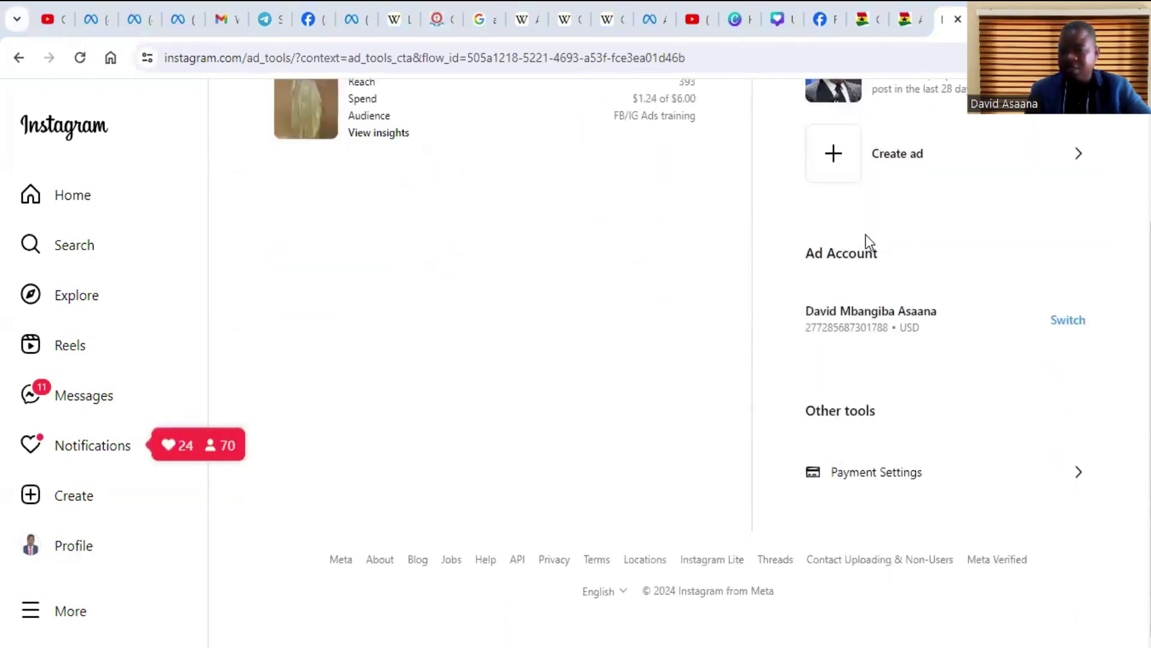
left_click(1070, 318)
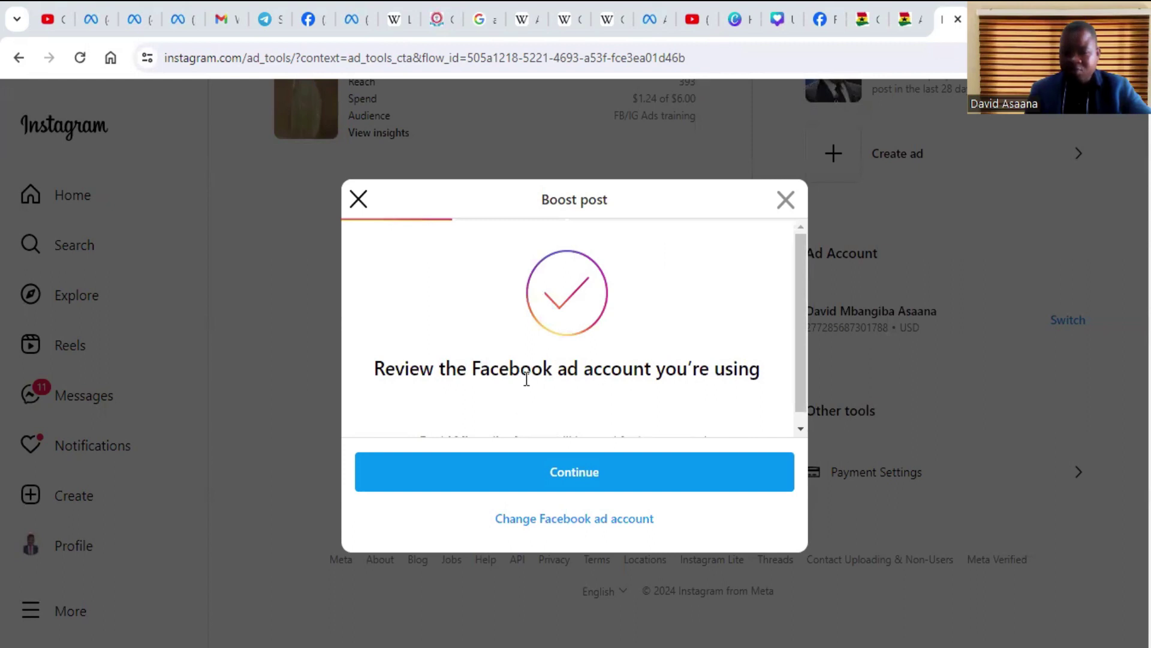
scroll(595, 413, "down", 1)
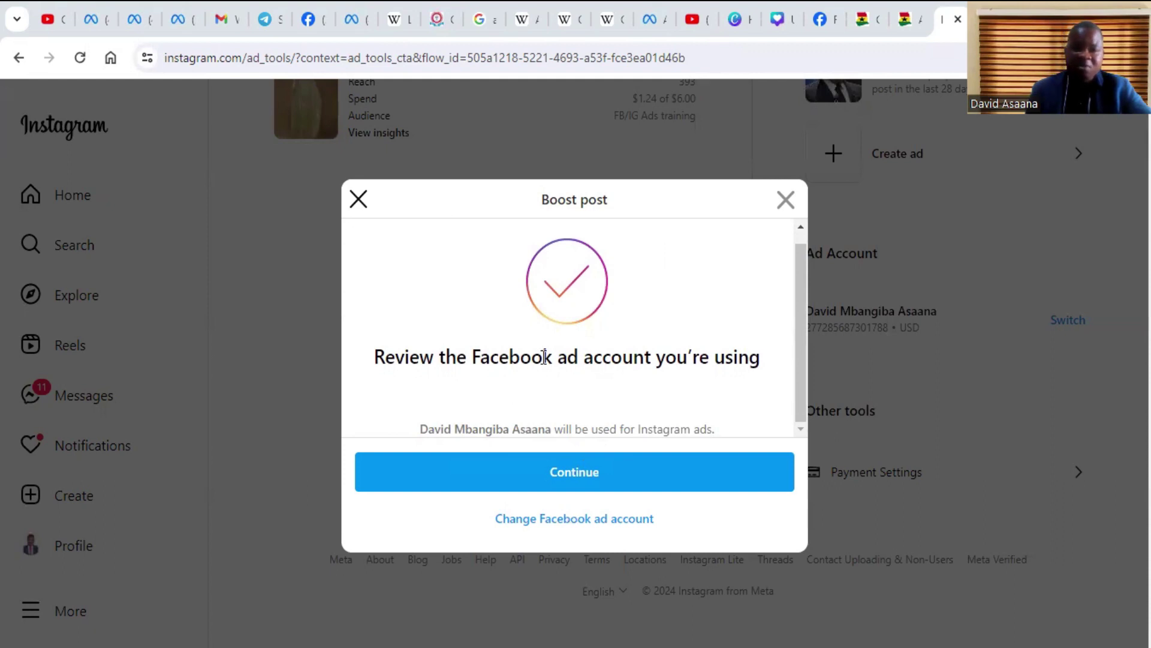
left_click(562, 520)
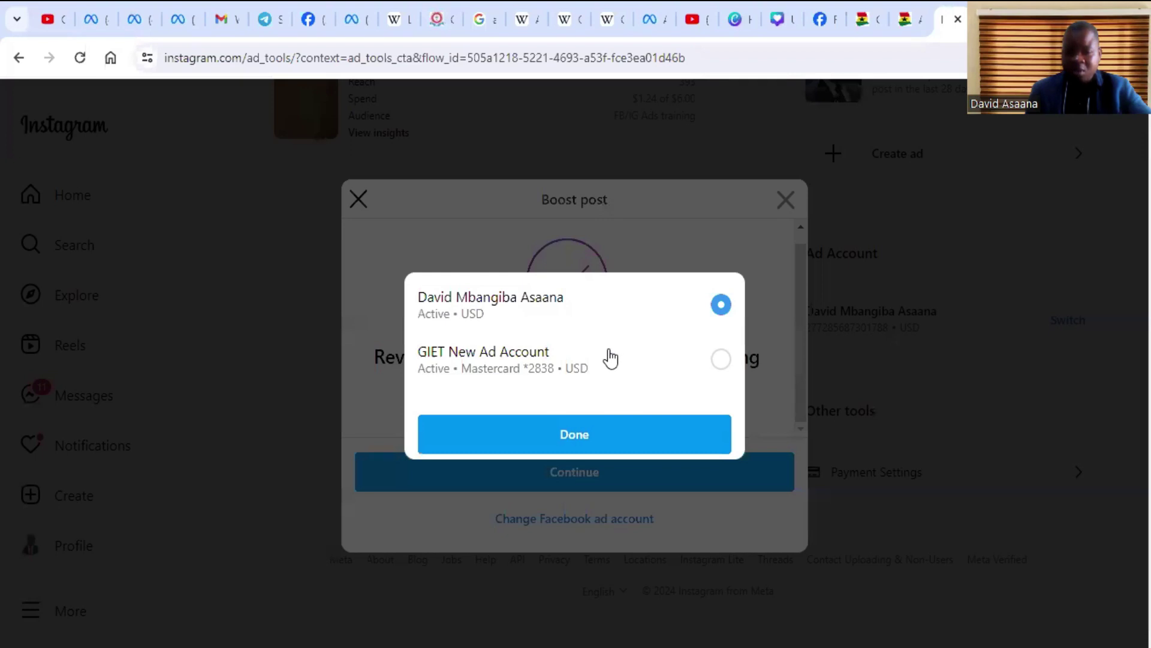
left_click(626, 371)
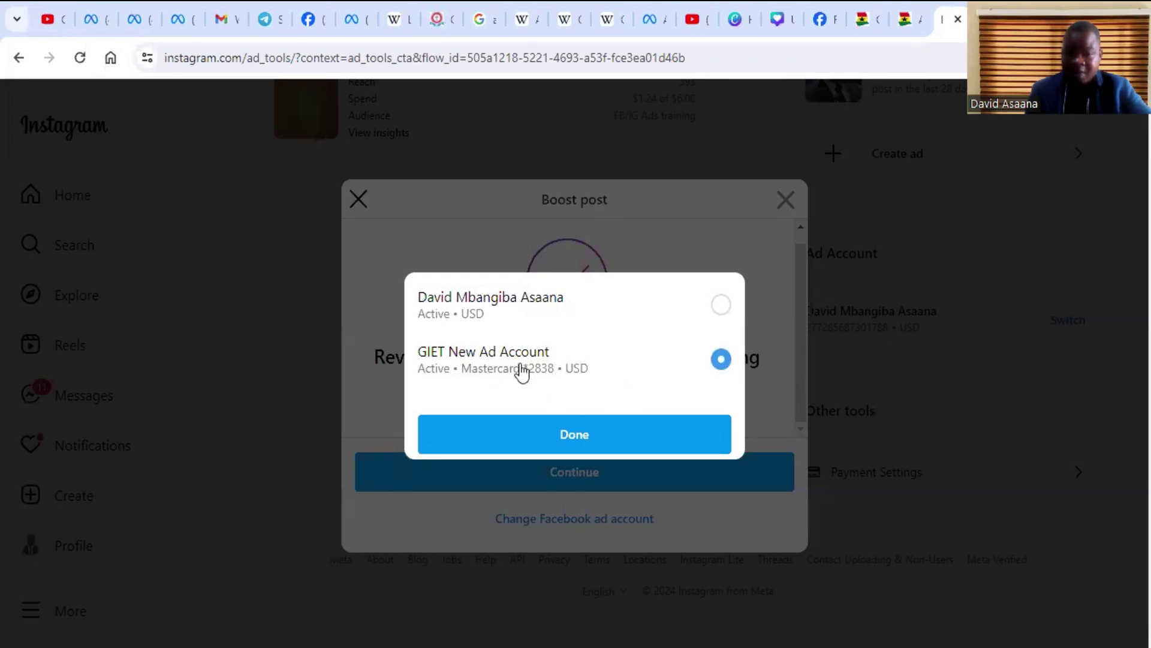
left_click(552, 442)
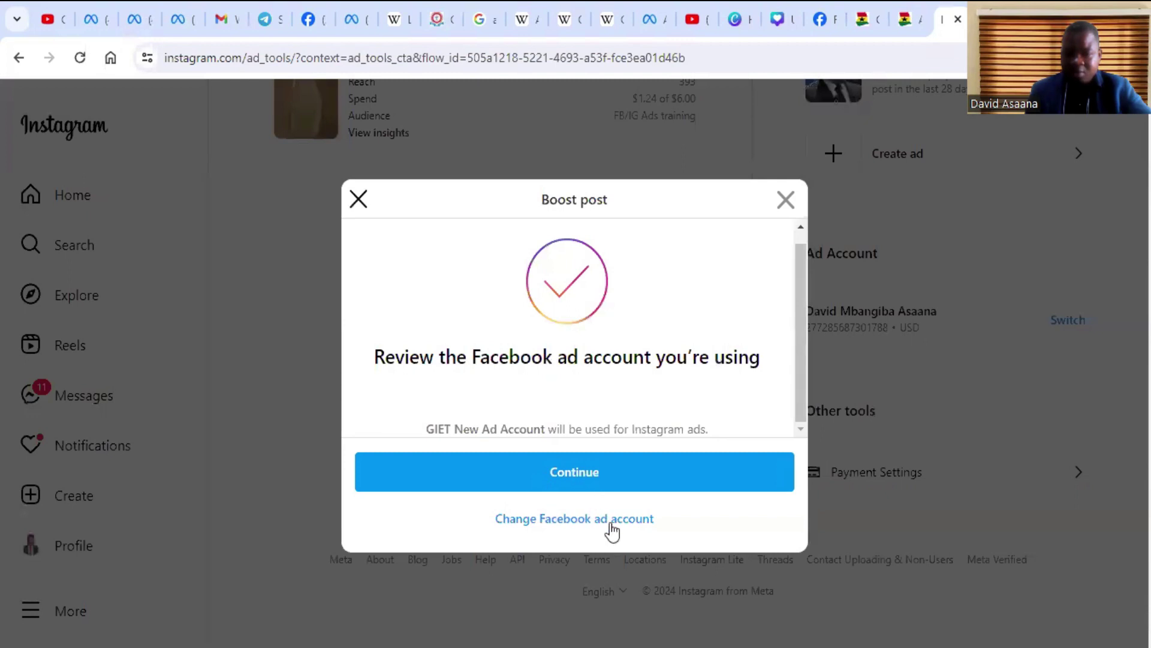
left_click(585, 476)
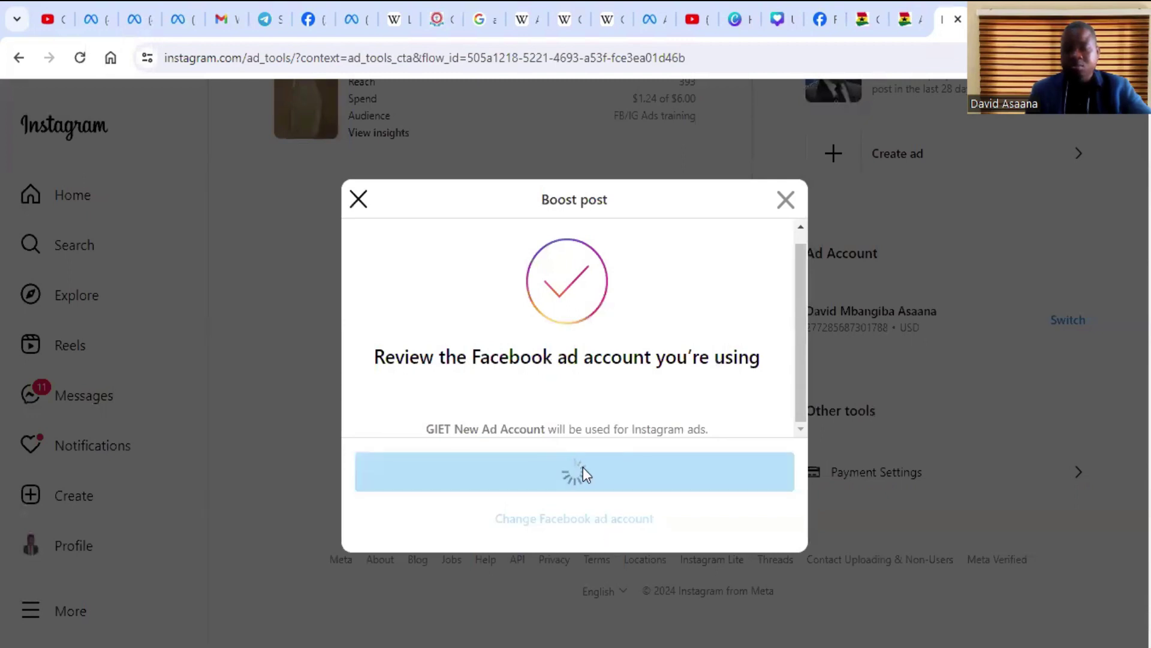